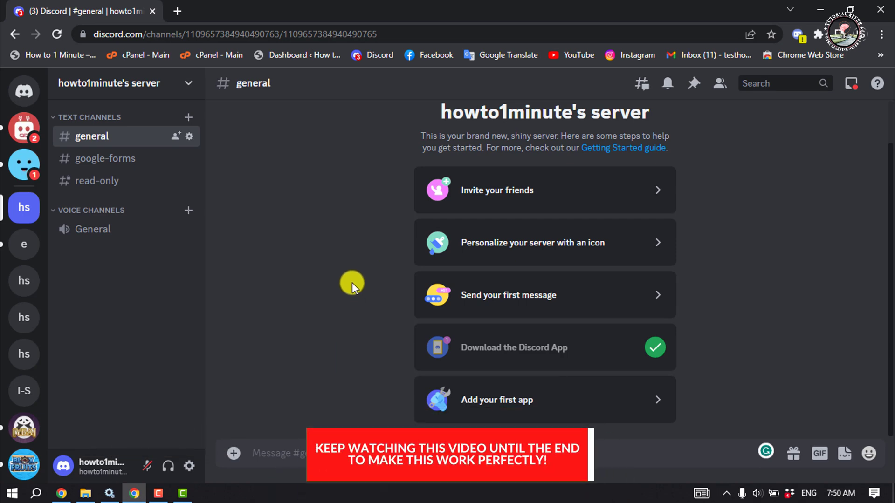
- Open Server Settings from the howto1minute server's name dropdown
click(140, 87)
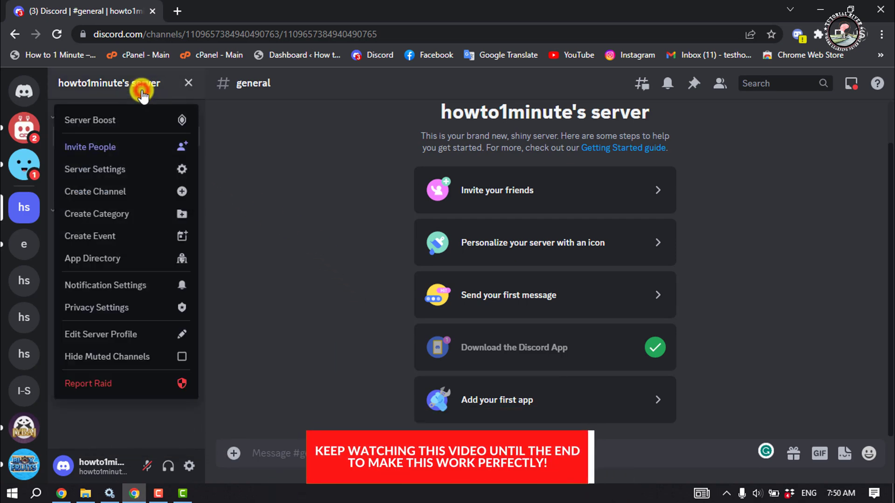
click(133, 172)
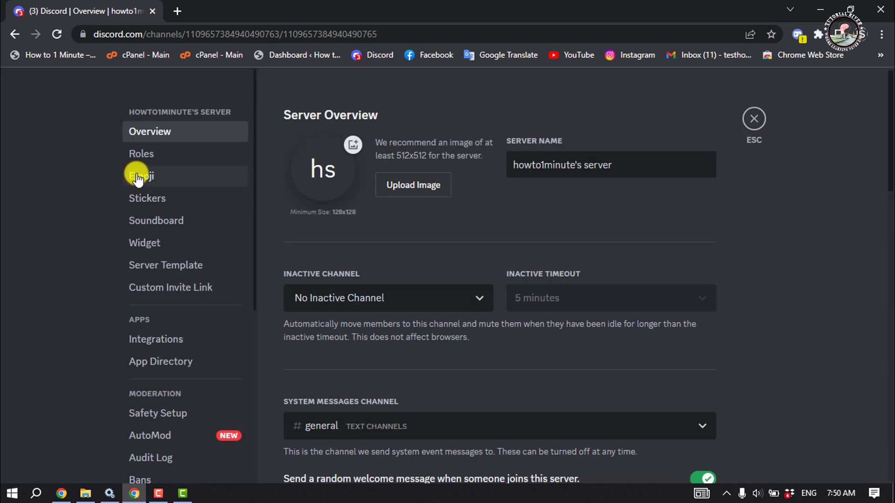
scroll(135, 178, down, 2)
scroll(135, 179, down, 2)
scroll(135, 178, down, 2)
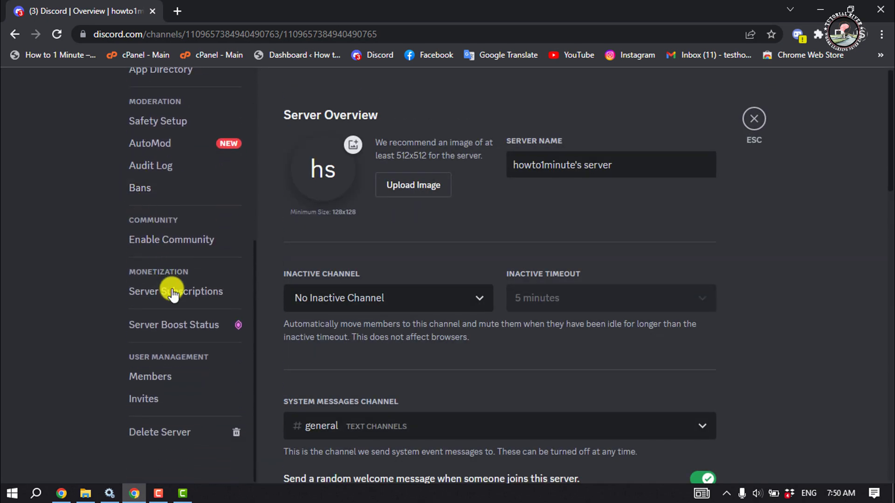
- Go to the Invites page under User Management to list the server's active invite links
click(162, 403)
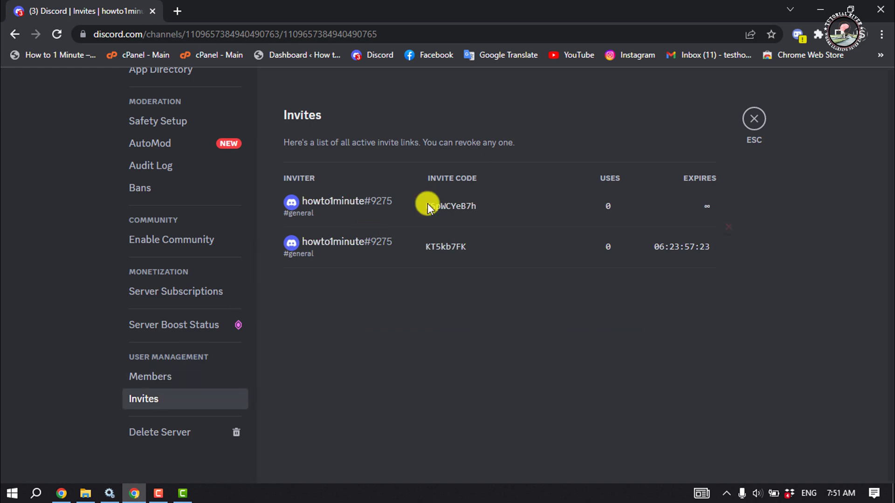
mouse_move(497, 206)
click(728, 192)
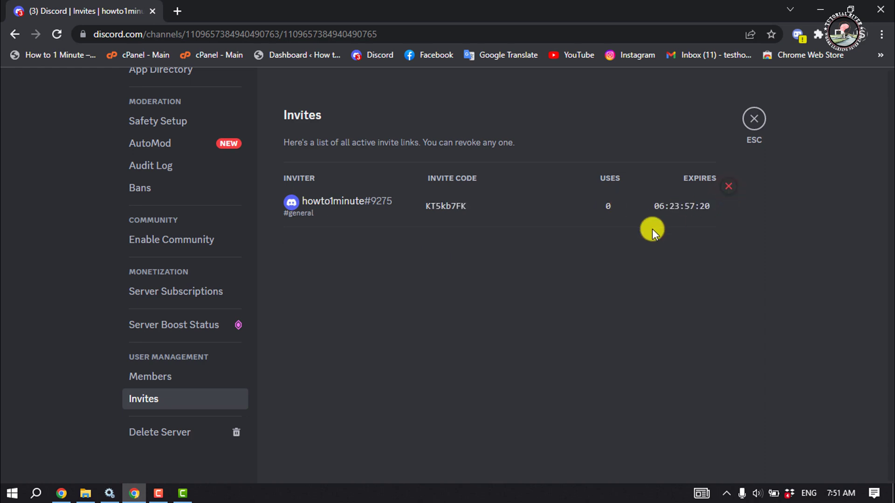